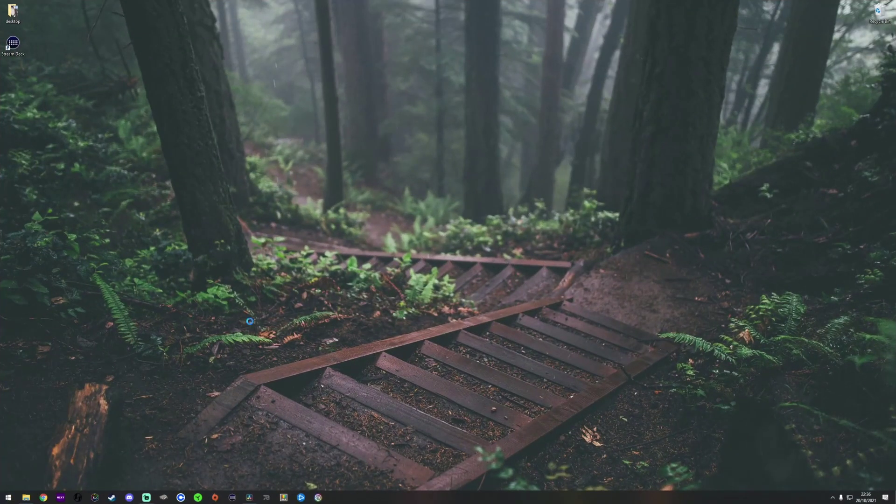
Open the Background apps privacy settings
key(super)
text(background apps)
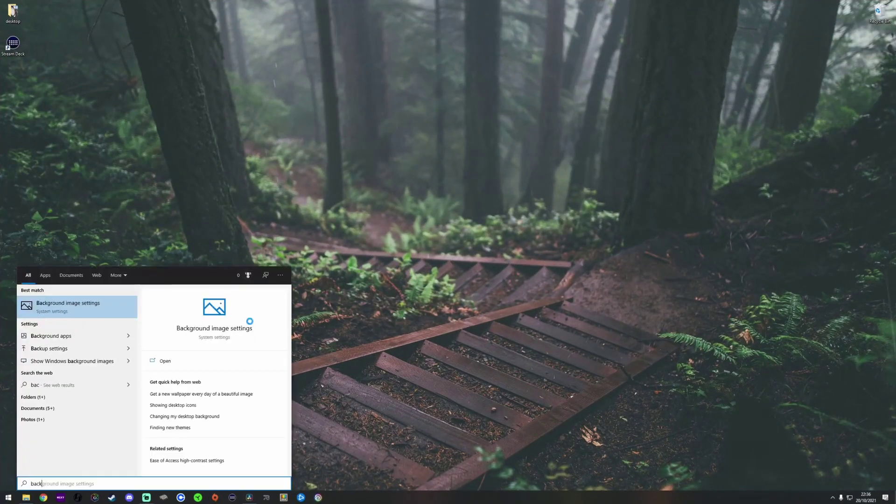
key(Return)
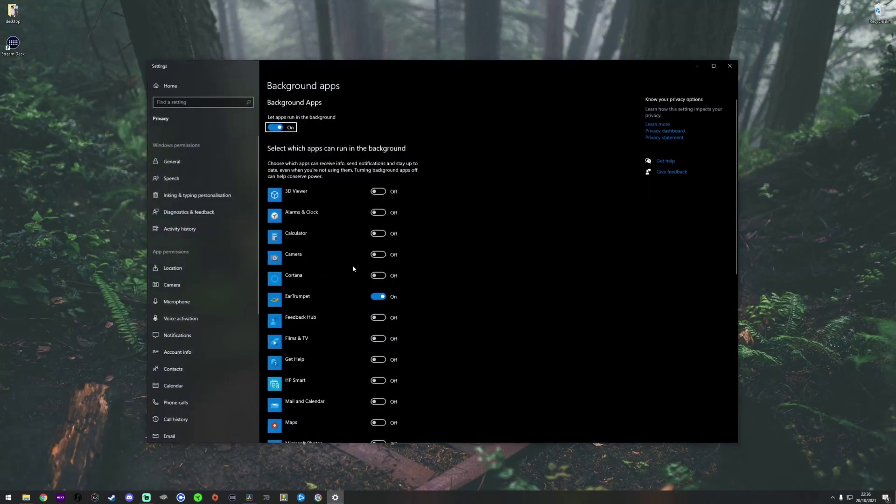
Turn off background running for EarTrumpet, NVIDIA Control Panel and Snip & Sketch
scroll(423, 180, down, 10)
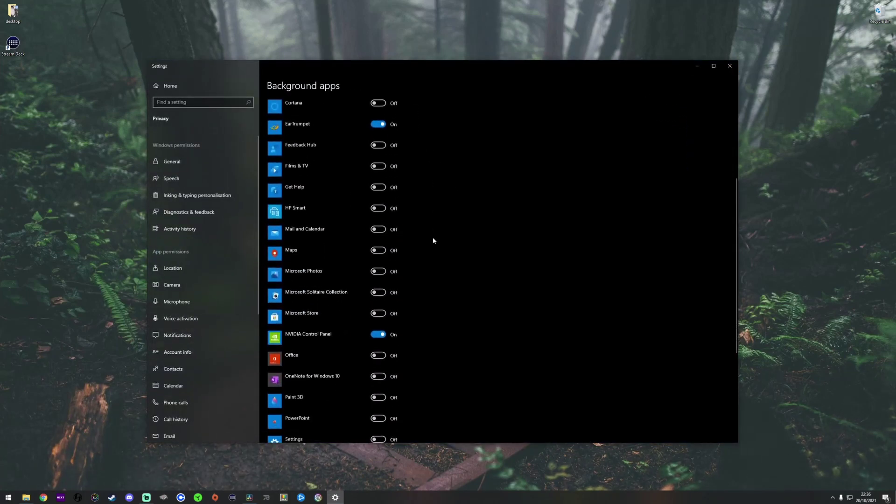
scroll(431, 260, down, 1)
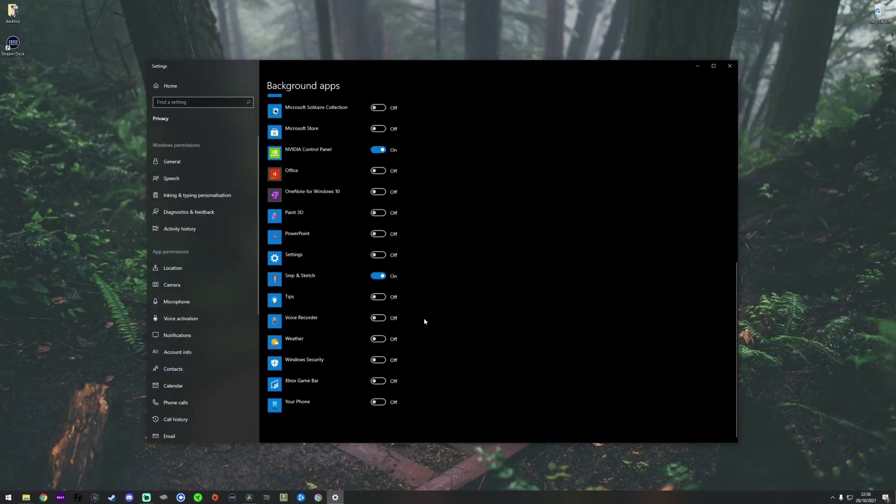
scroll(421, 344, up, 11)
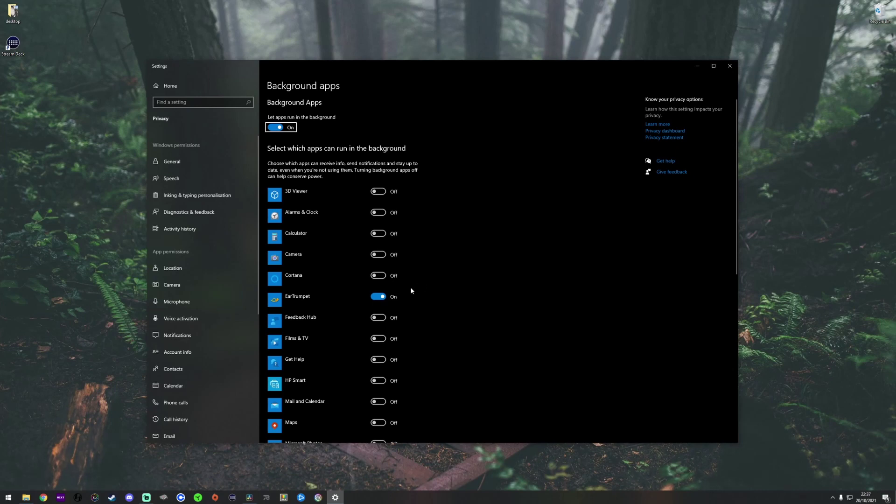
scroll(407, 341, down, 3)
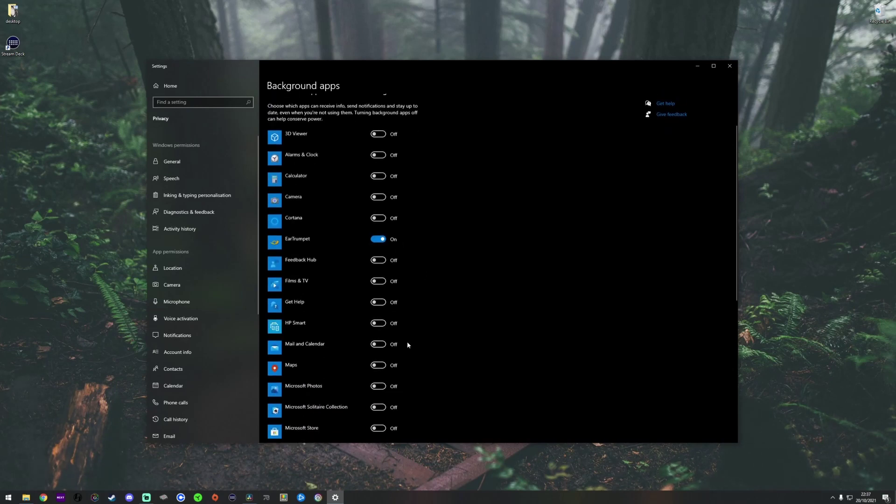
scroll(409, 344, down, 1)
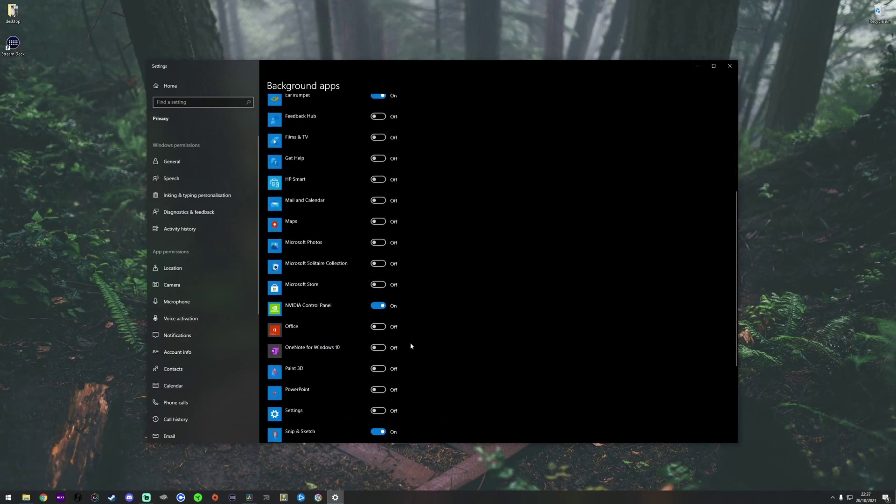
scroll(410, 344, up, 3)
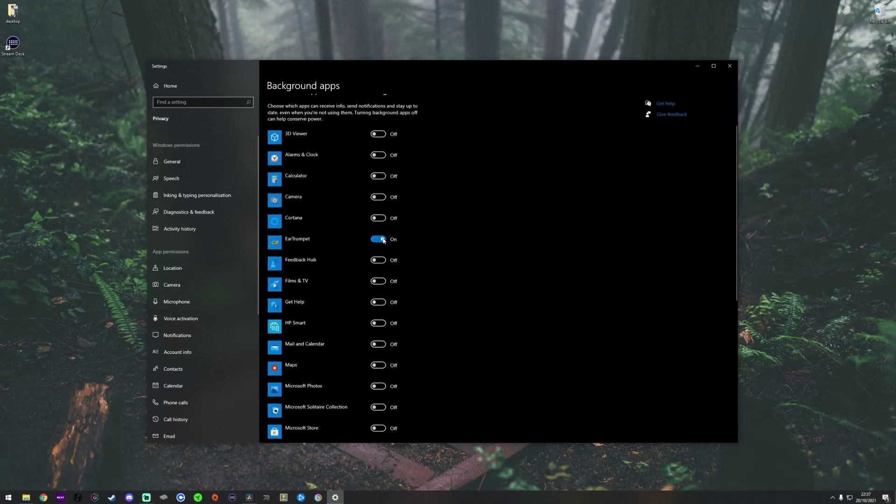
scroll(384, 240, down, 5)
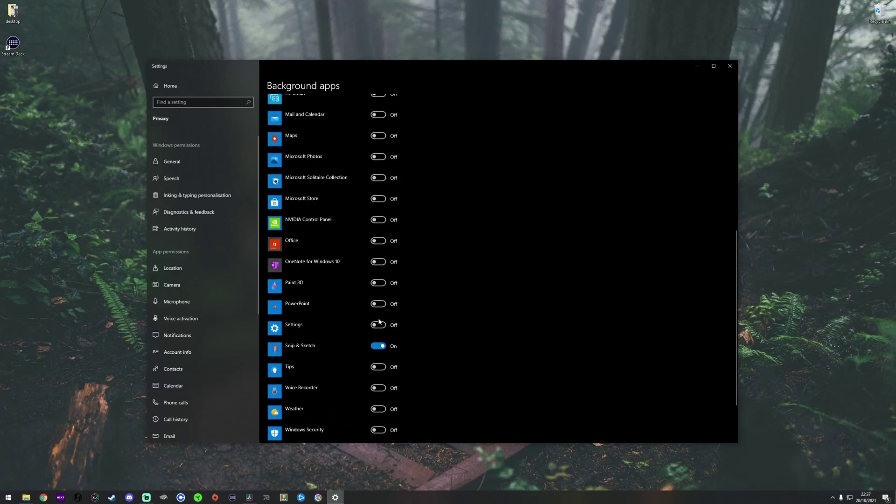
click(378, 346)
scroll(369, 363, down, 2)
scroll(371, 363, up, 6)
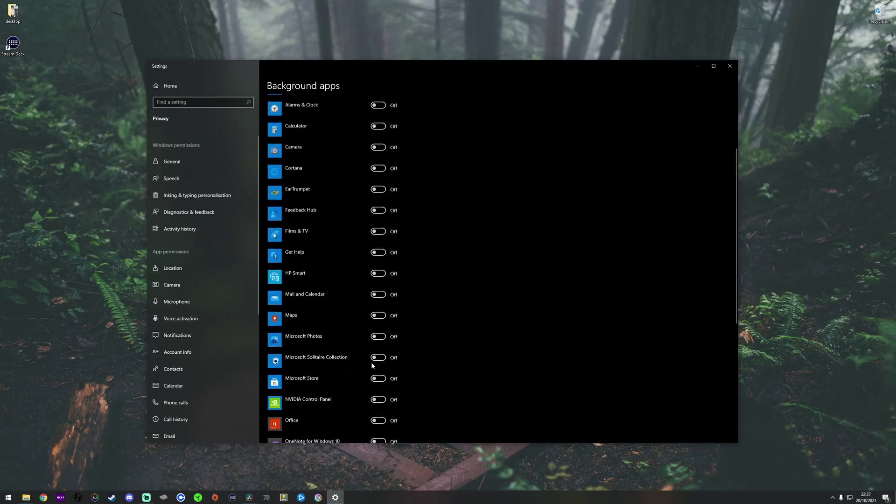
scroll(373, 364, up, 2)
scroll(372, 357, down, 4)
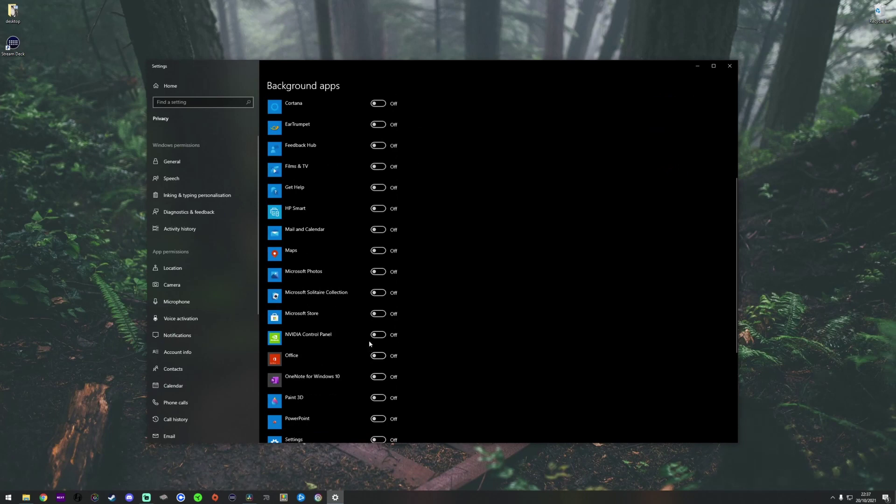
Allow EarTrumpet, Snip & Sketch and NVIDIA Control Panel to run in the background again
click(378, 124)
scroll(368, 411, down, 3)
click(379, 347)
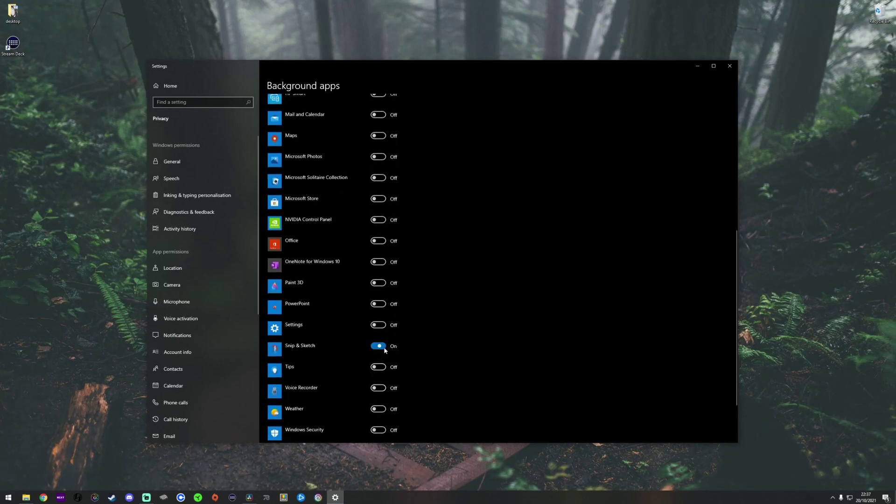
scroll(392, 354, down, 2)
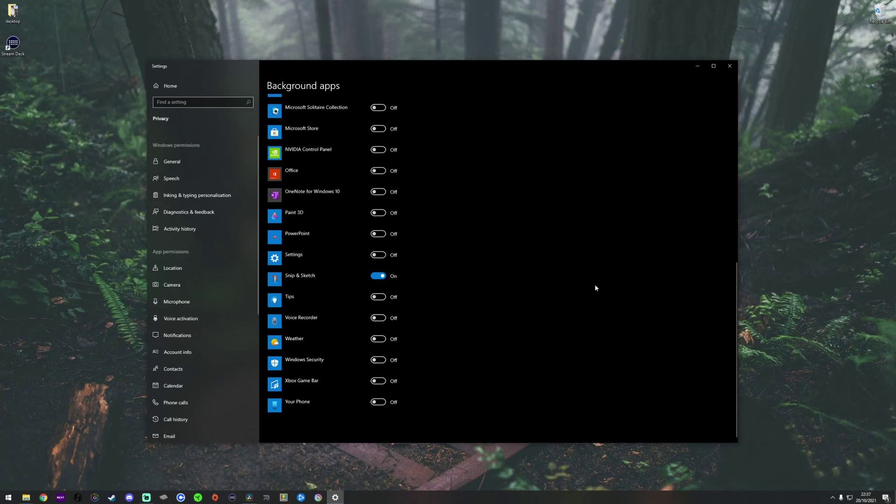
scroll(451, 268, up, 2)
click(376, 207)
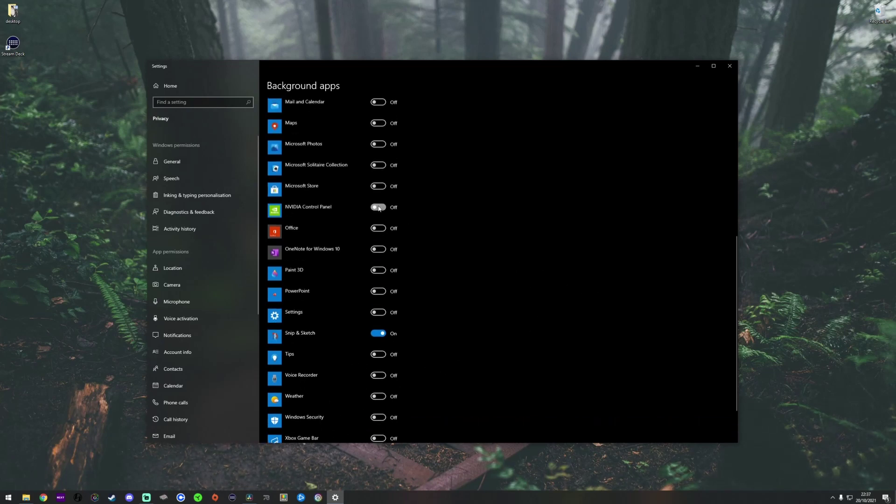
scroll(442, 259, up, 8)
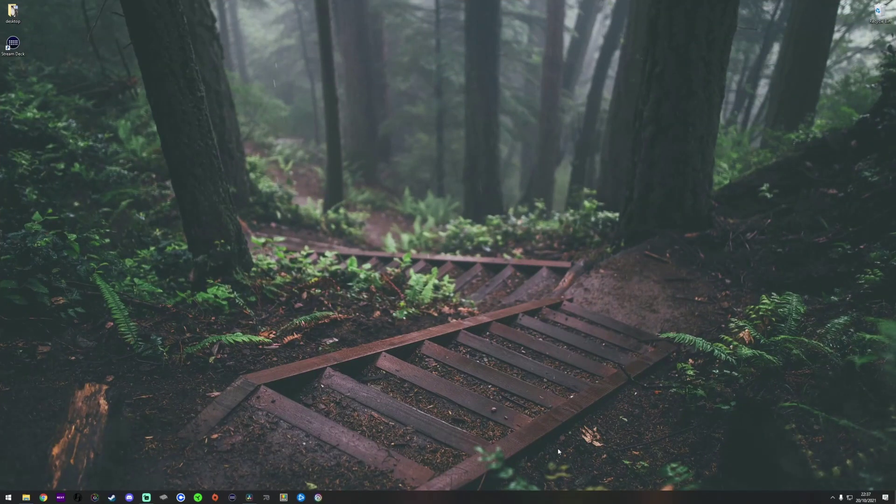
Open Task Manager and show the list of startup programs
right_click(551, 498)
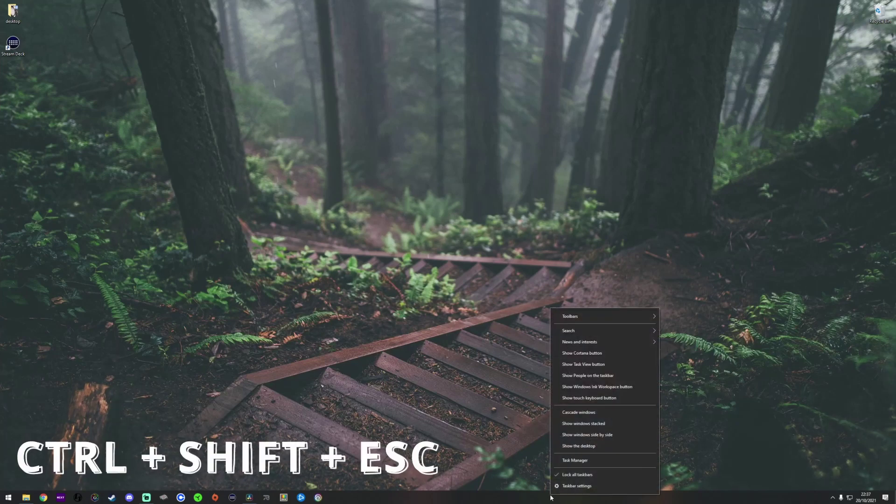
click(571, 462)
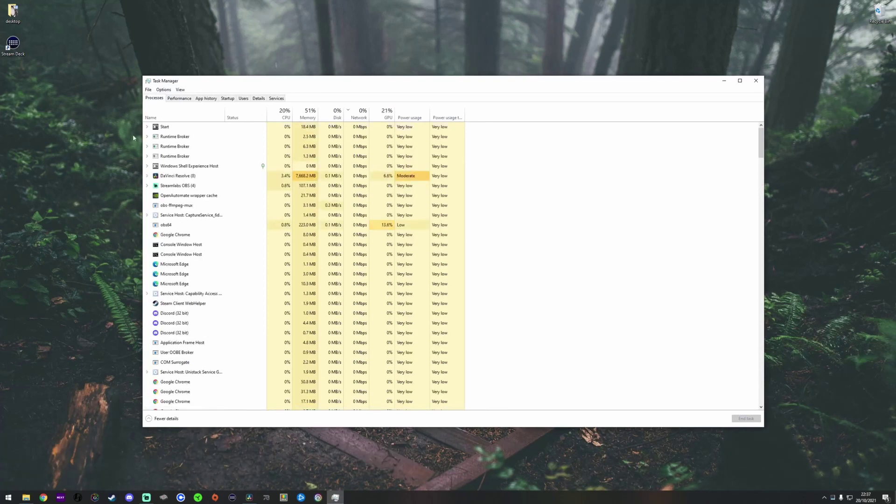
click(229, 100)
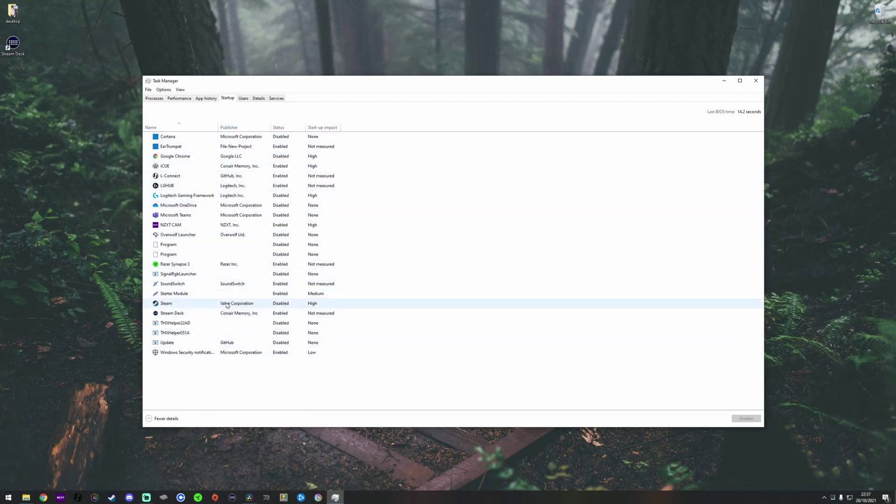
Check the enable and disable options for the Steam and iCUE startup entries
right_click(287, 304)
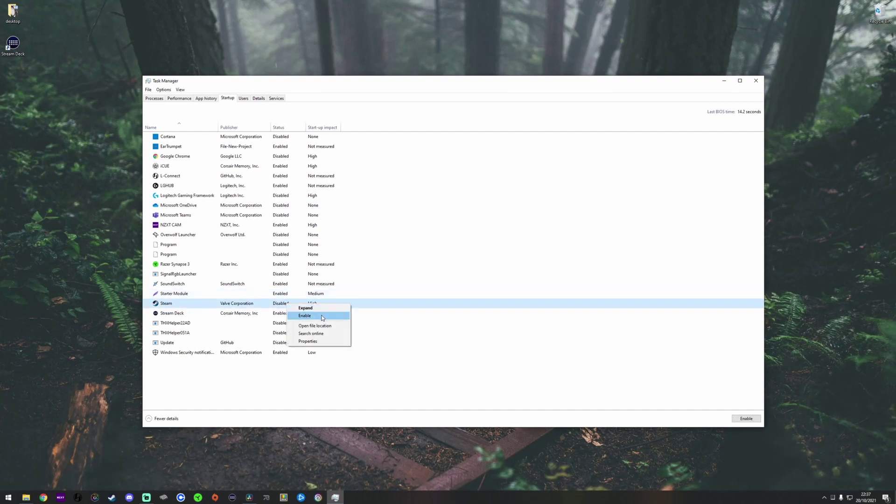
click(379, 395)
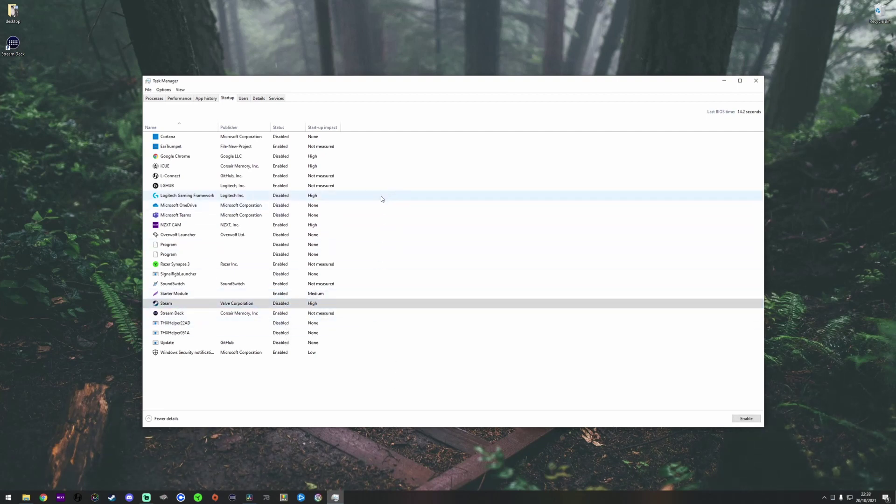
click(208, 305)
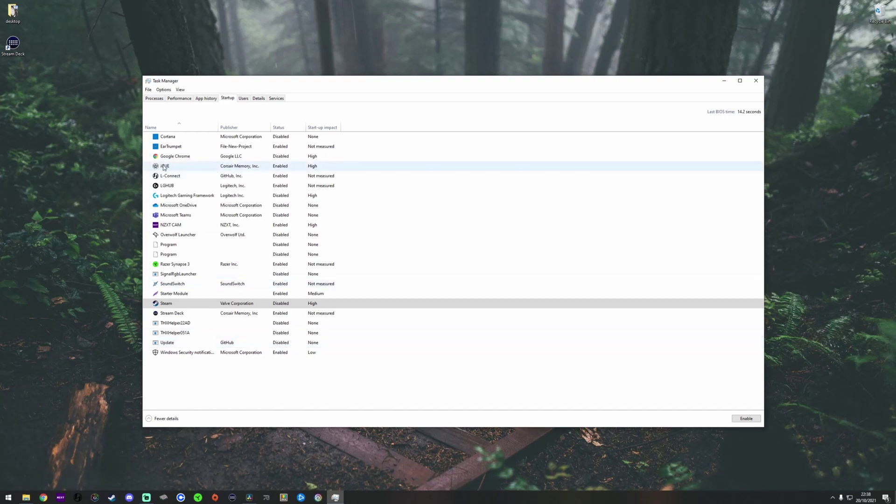
right_click(272, 167)
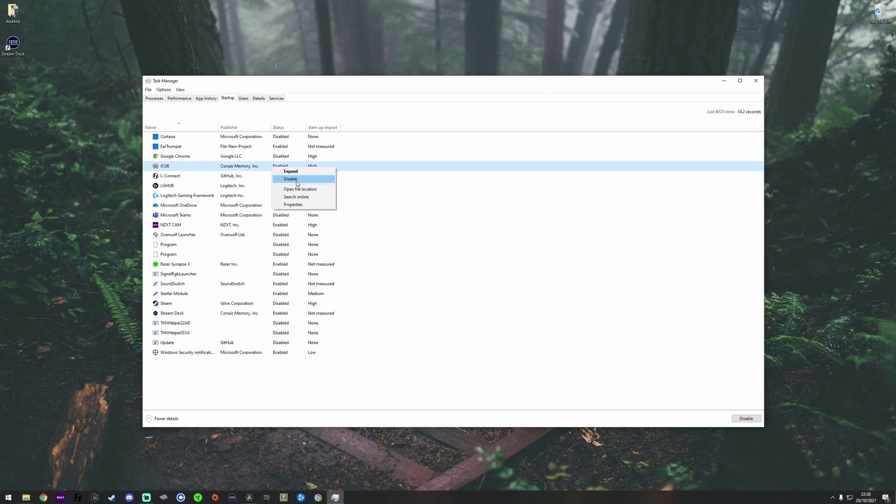
click(519, 225)
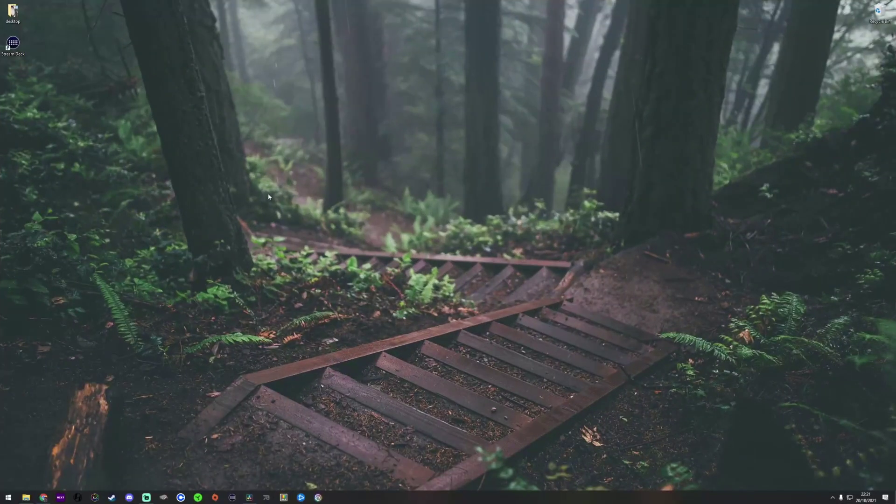
Open the user's temporary files folder by running %temp% from the Run dialog
key(super+r)
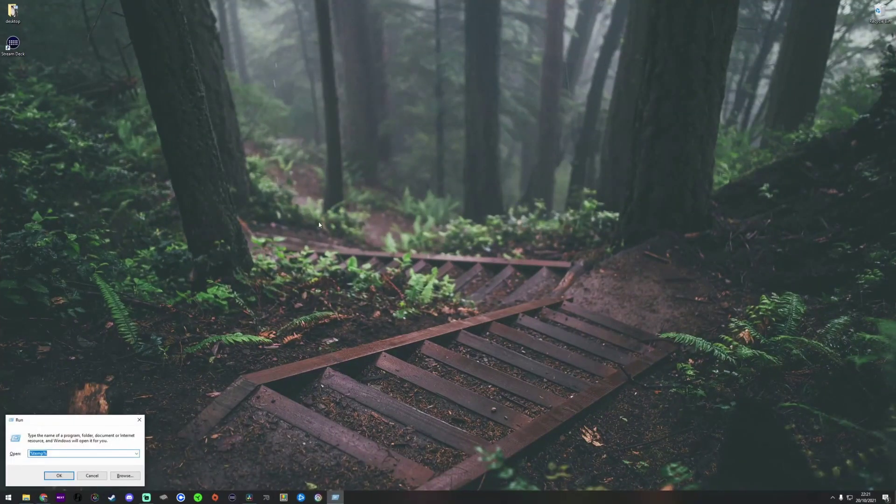
click(56, 454)
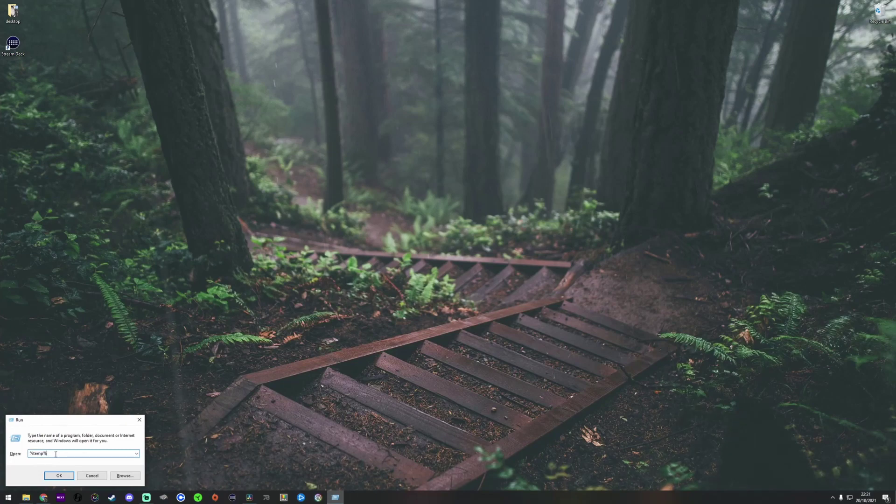
key(BackSpace)
key(BackSpace)
key(BackSpace)
key(BackSpace)
key(BackSpace)
key(BackSpace)
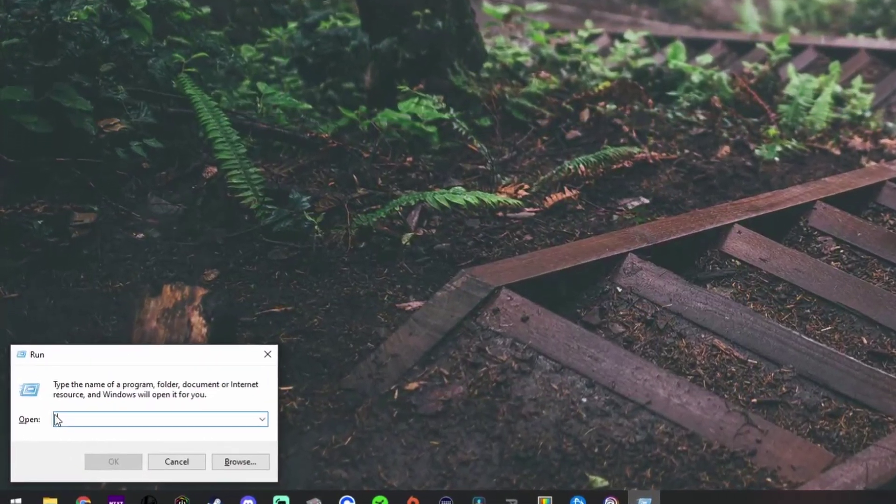
text(%temp%)
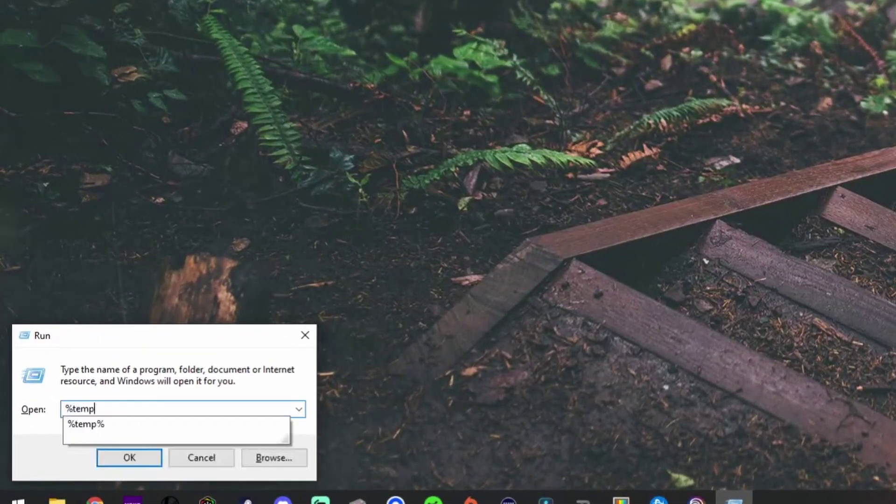
click(140, 456)
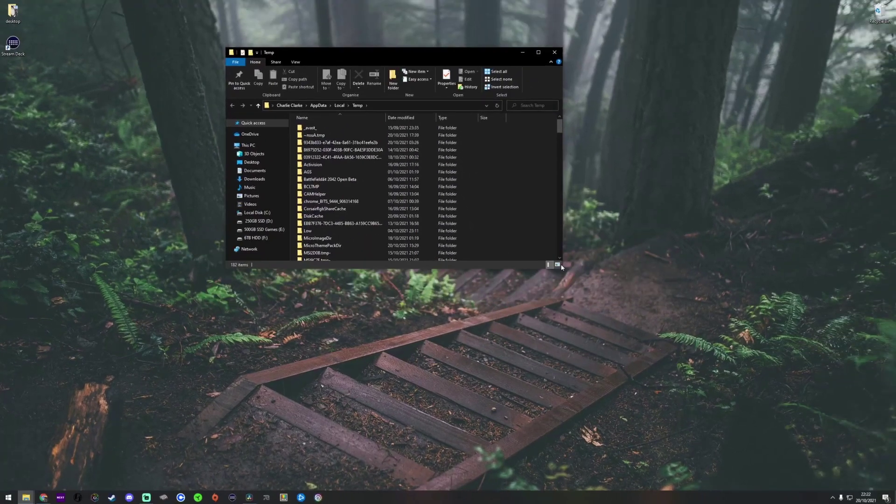
Enlarge the Temp folder window and move it nearer the middle of the desktop
drag(562, 269, 749, 374)
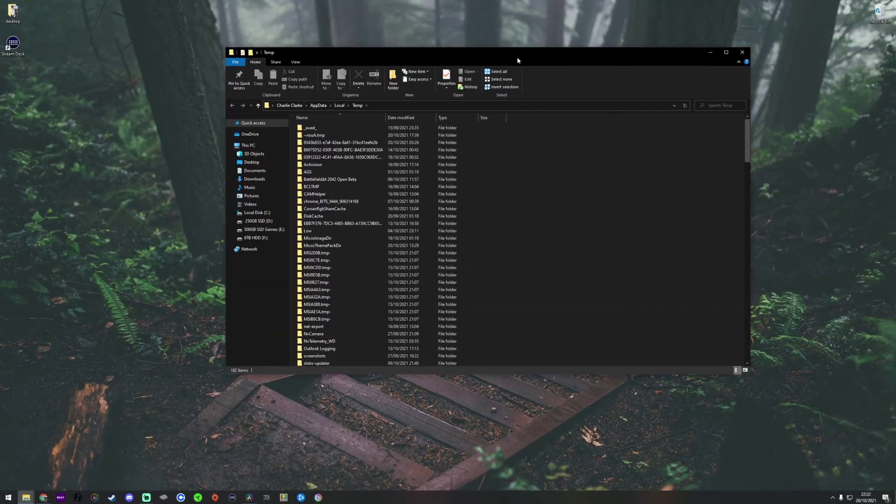
drag(518, 57, 471, 72)
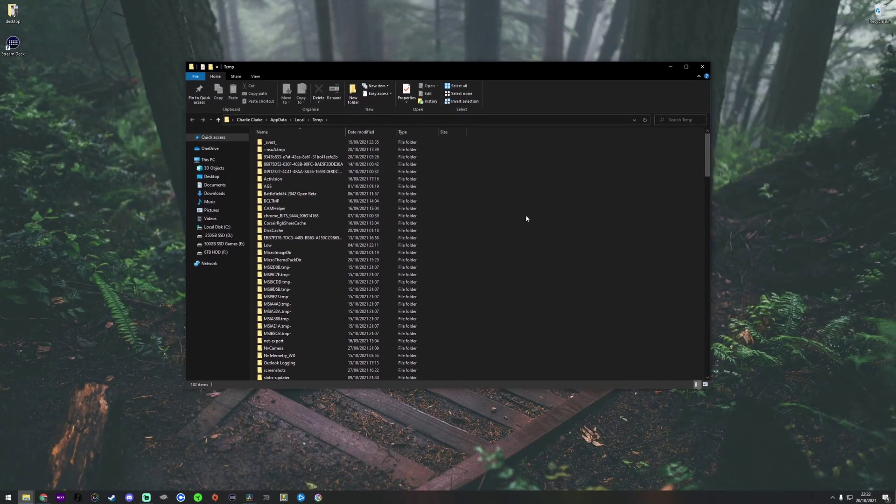
mouse_move(707, 163)
mouse_down()
mouse_move(719, 360)
mouse_move(716, 270)
mouse_move(728, 183)
mouse_move(717, 166)
mouse_up()
Delete all items in the Temp folder, skipping every file that is in use, and clear the selection
click(458, 86)
right_click(409, 212)
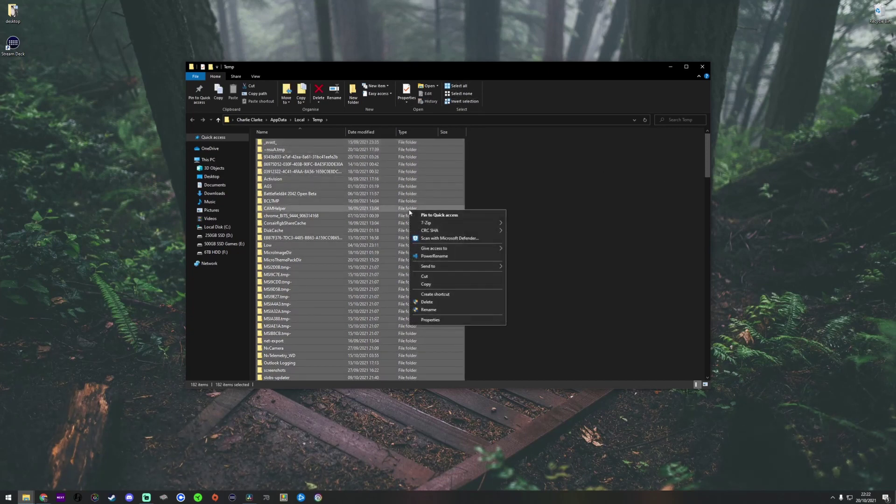
click(425, 302)
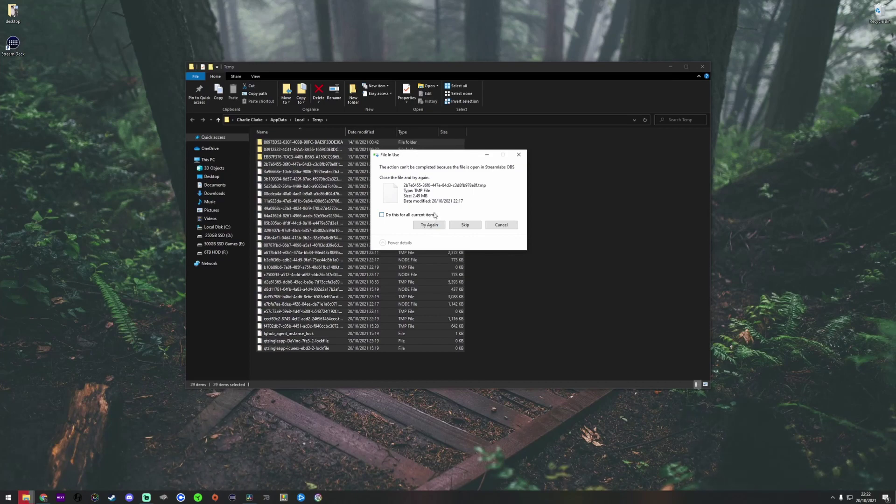
click(401, 217)
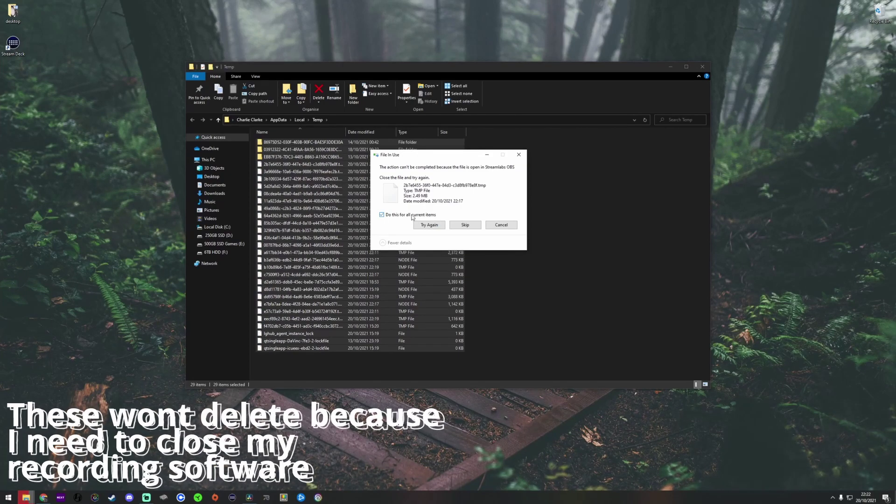
click(465, 225)
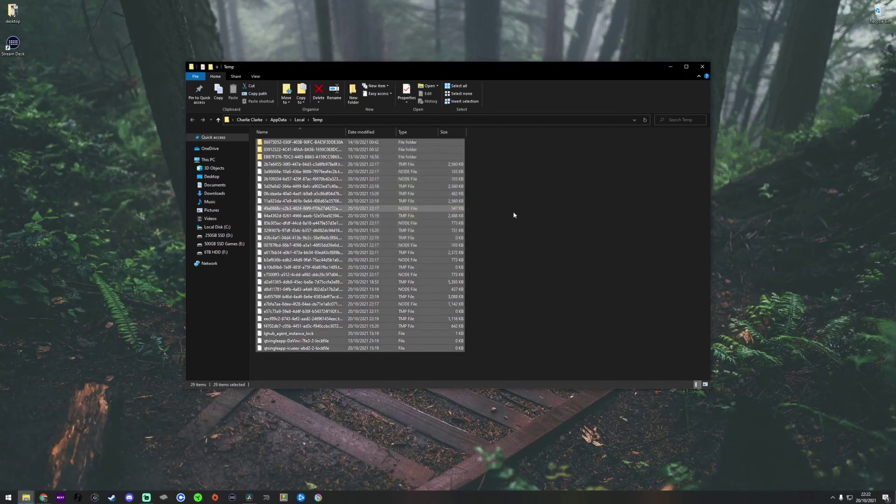
click(510, 215)
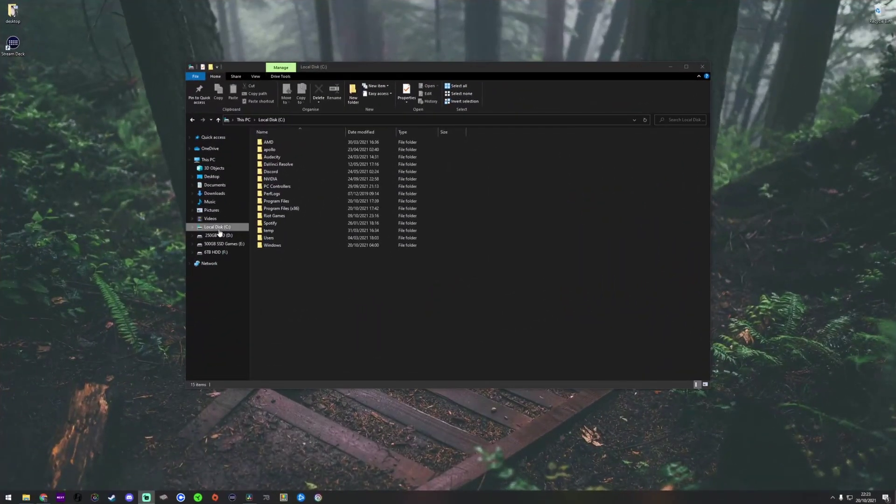
Delete the Call of Duty Vanguard Beta folder from the Games folder on the 250GB SSD (D:) drive
click(218, 235)
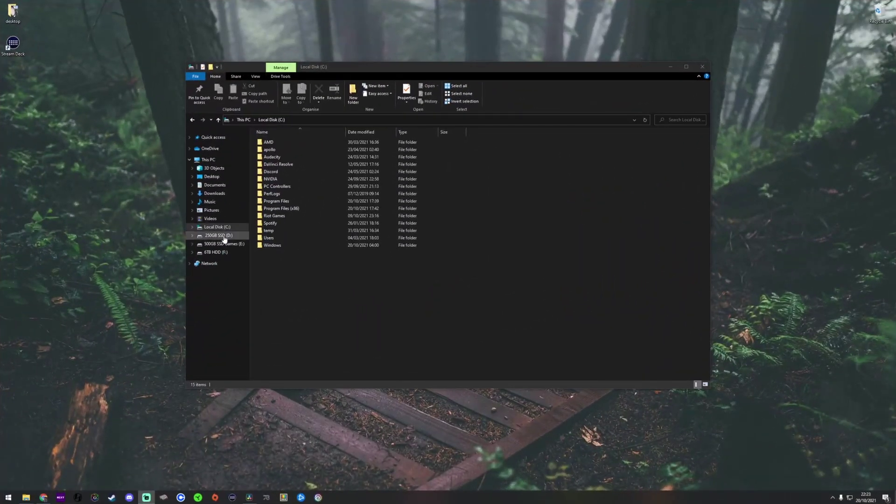
double_click(275, 142)
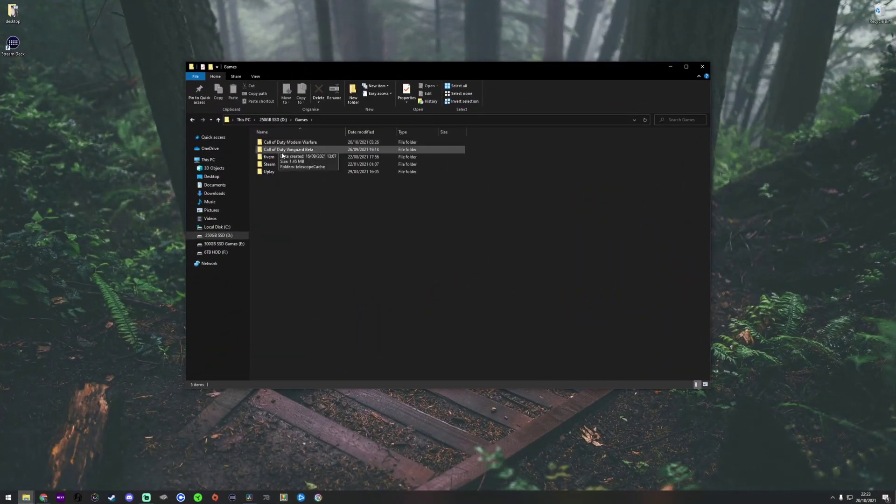
right_click(284, 153)
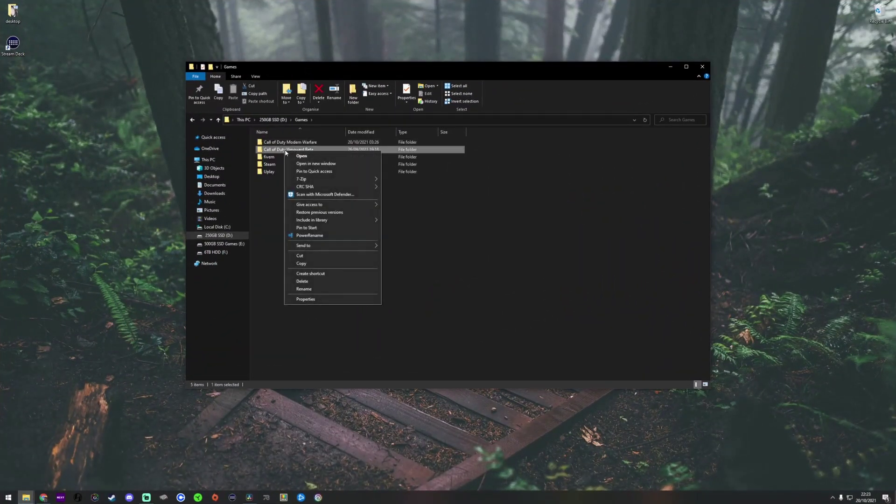
click(301, 281)
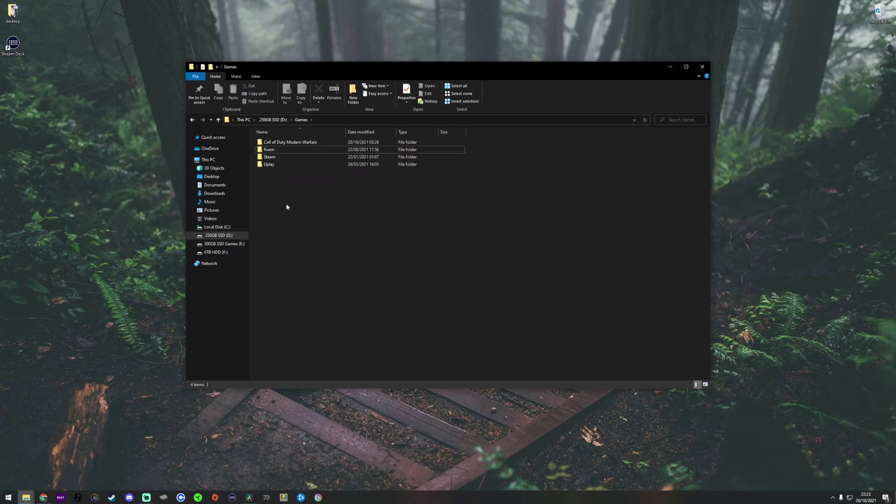
Look inside the Steam folder in Games and delete the Valorant folder from the 500GB SSD Games (E:) drive
double_click(271, 157)
key(BackSpace)
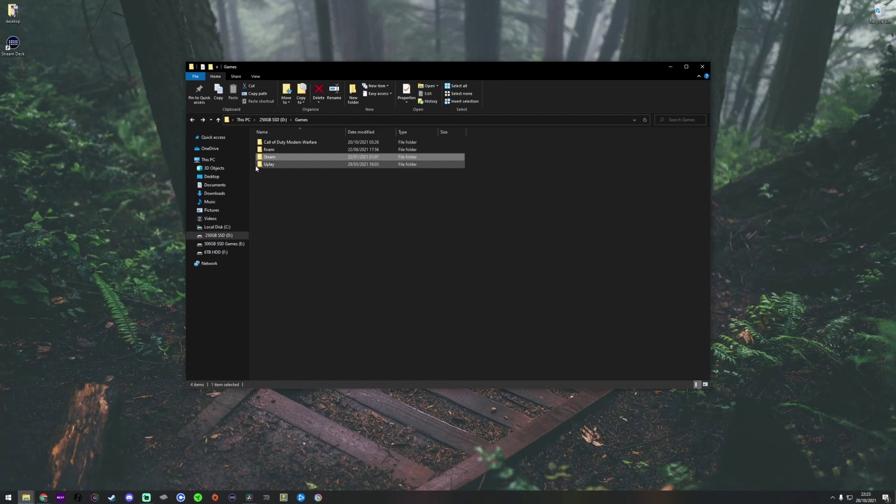
click(228, 246)
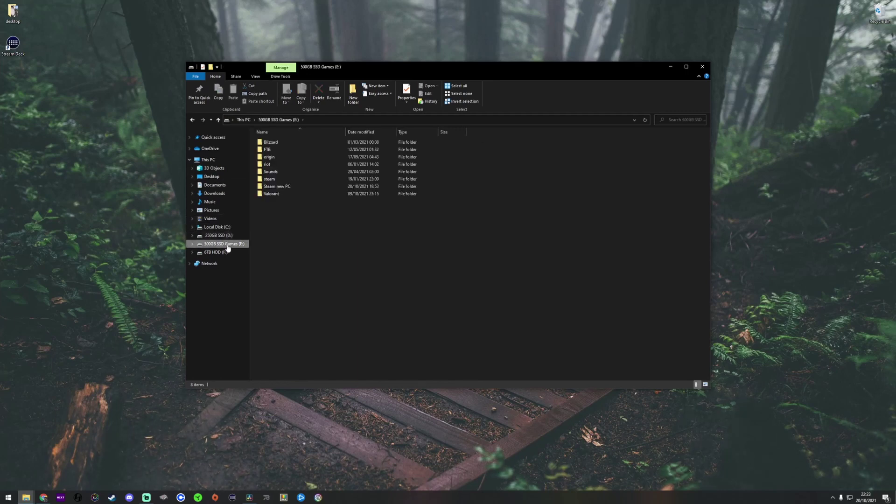
right_click(295, 191)
right_click(273, 194)
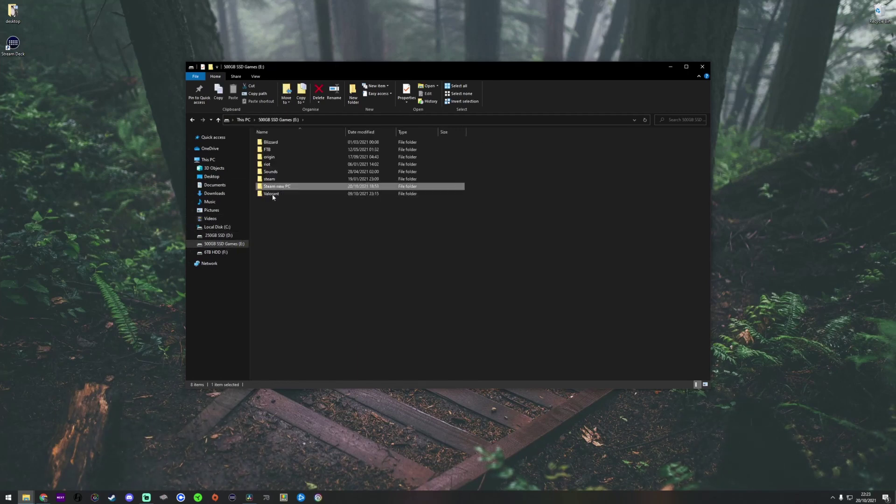
click(291, 326)
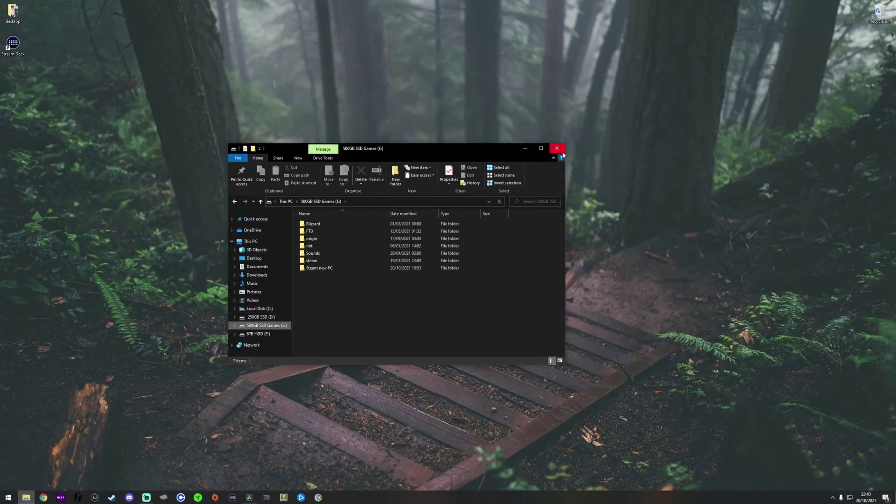
Check the free space on all drives in the This PC overview
click(264, 242)
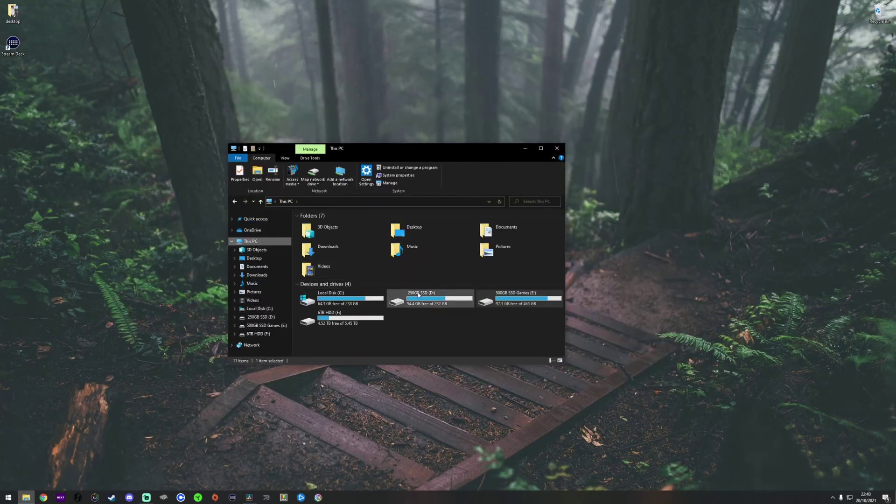
click(465, 350)
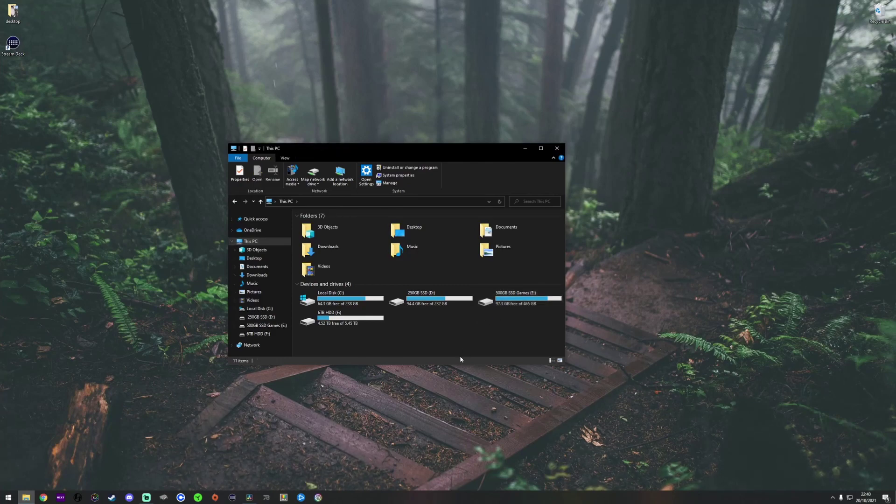